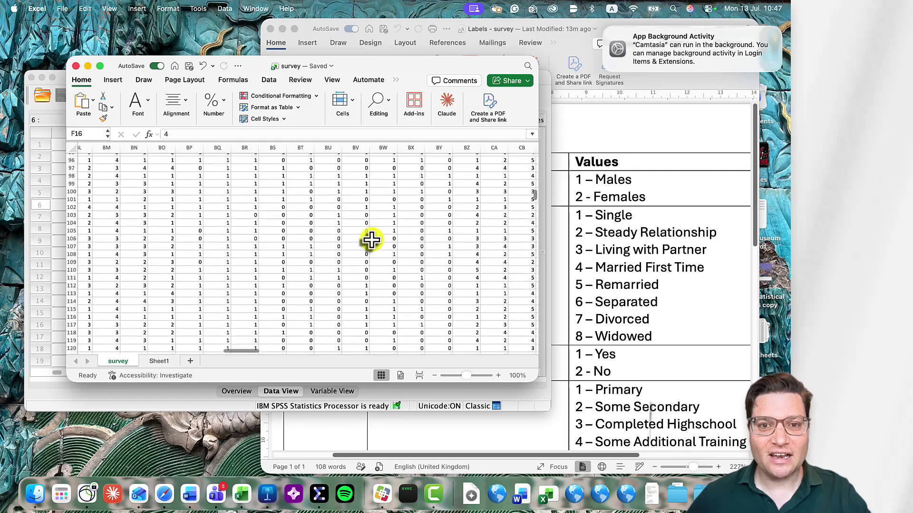
Examine the survey worksheet and compare its sex column with the Sex value codes in the Word data key
{"action": "scroll", "coordinate": [372, 240], "scroll_direction": "down", "scroll_amount": 15}
{"action": "scroll", "coordinate": [372, 240], "scroll_direction": "up", "scroll_amount": 16}
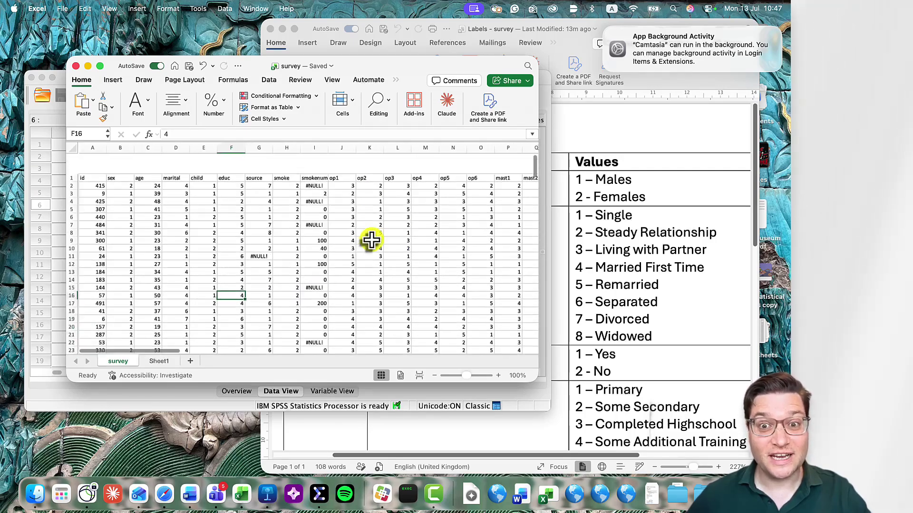
{"action": "scroll", "coordinate": [315, 240], "scroll_direction": "up", "scroll_amount": 1}
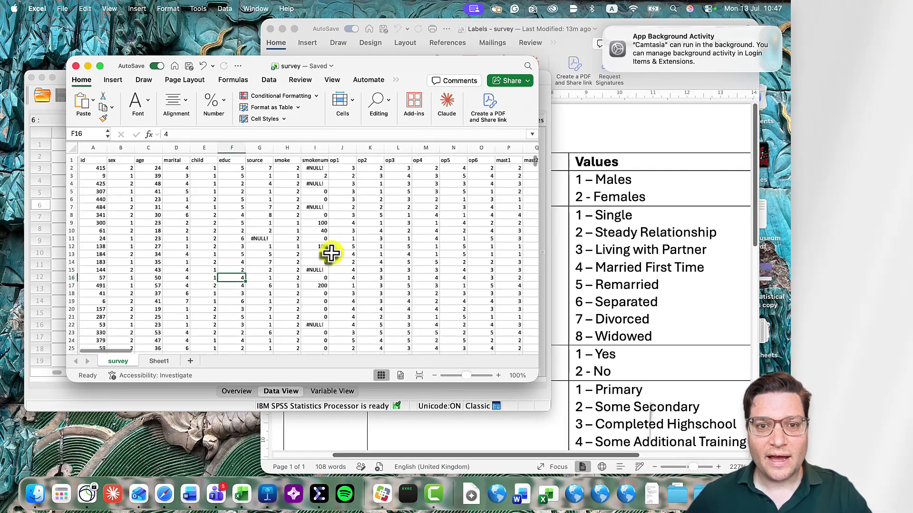
{"action": "left_click", "coordinate": [663, 242]}
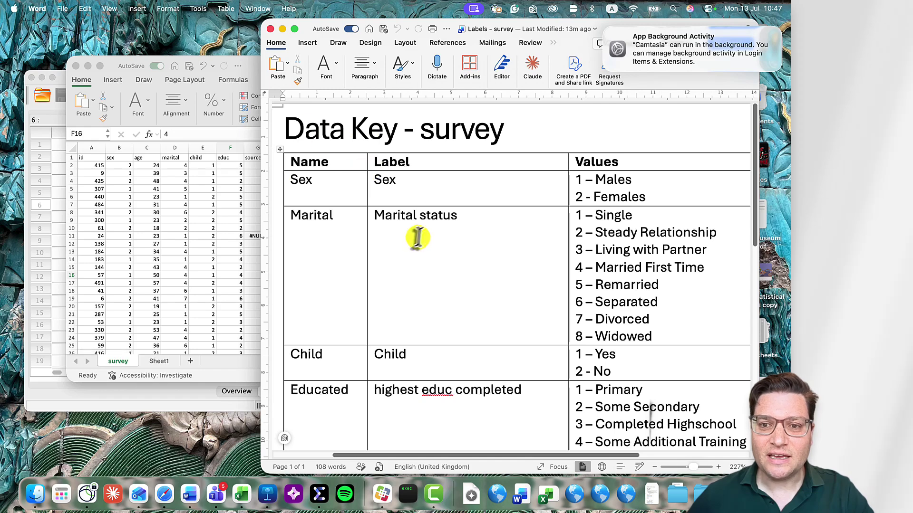
{"action": "scroll", "coordinate": [421, 232], "scroll_direction": "down", "scroll_amount": 1}
{"action": "left_click", "coordinate": [299, 160]}
{"action": "left_click_drag", "start_coordinate": [339, 161], "coordinate": [632, 174]}
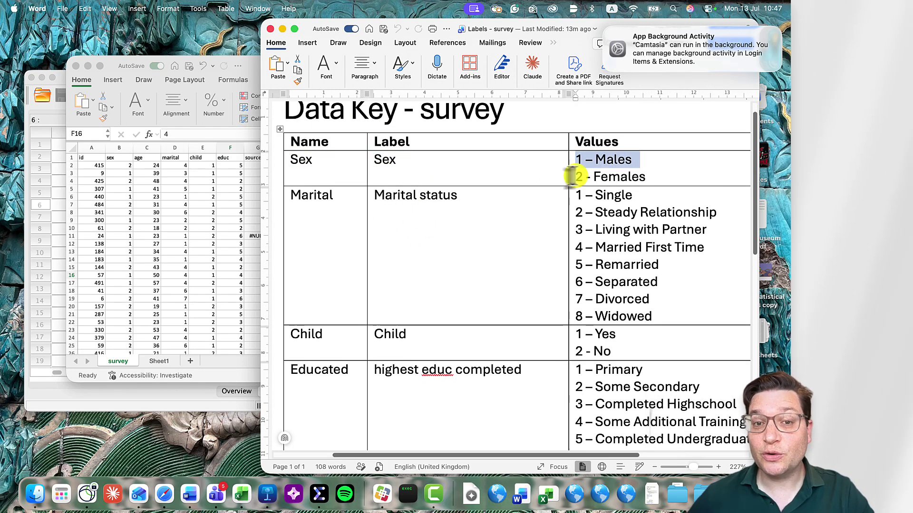
{"action": "left_click", "coordinate": [188, 203]}
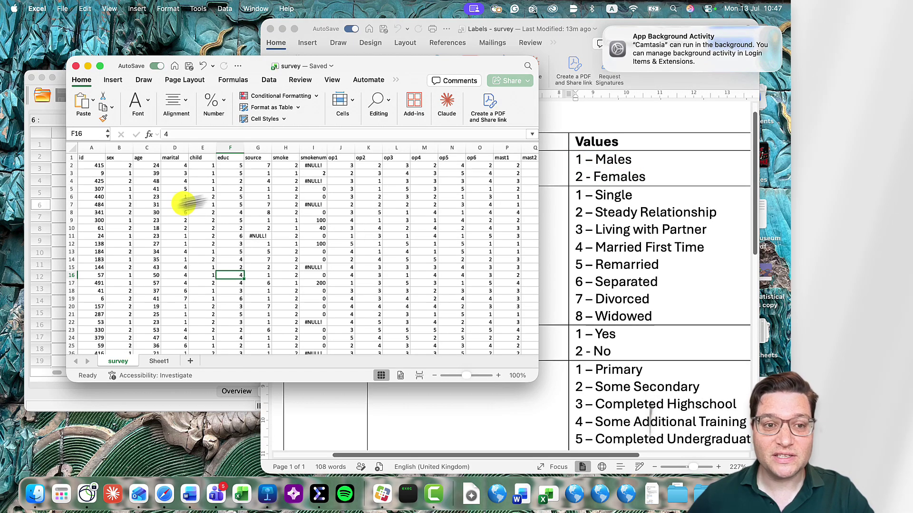
{"action": "left_click", "coordinate": [122, 148]}
{"action": "left_click", "coordinate": [119, 165]}
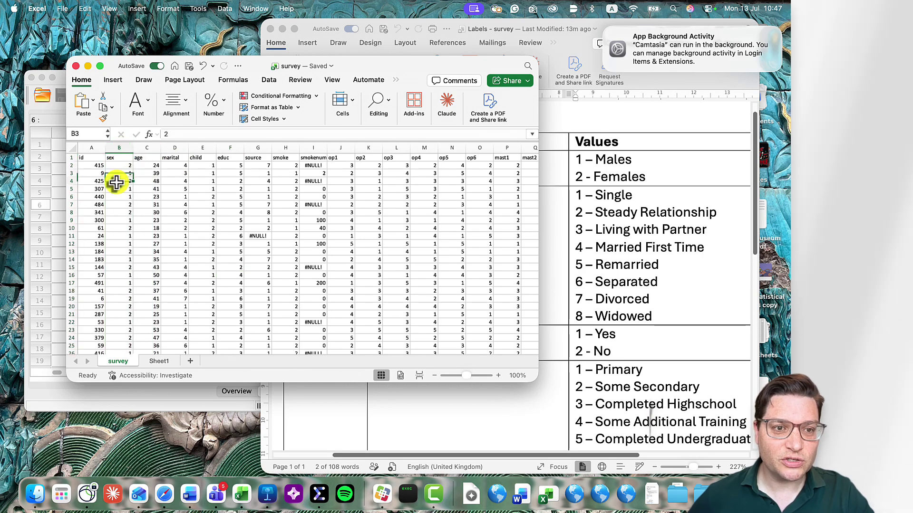
{"action": "left_click", "coordinate": [119, 205]}
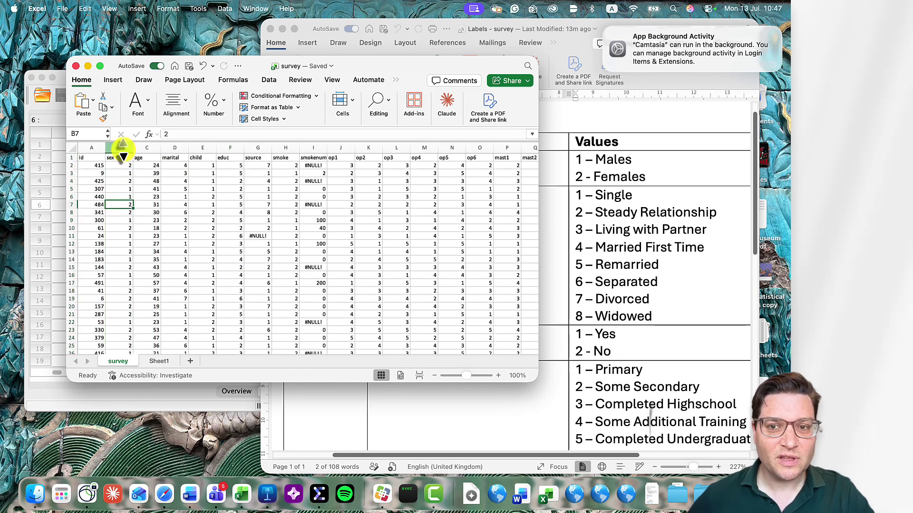
{"action": "left_click", "coordinate": [582, 196]}
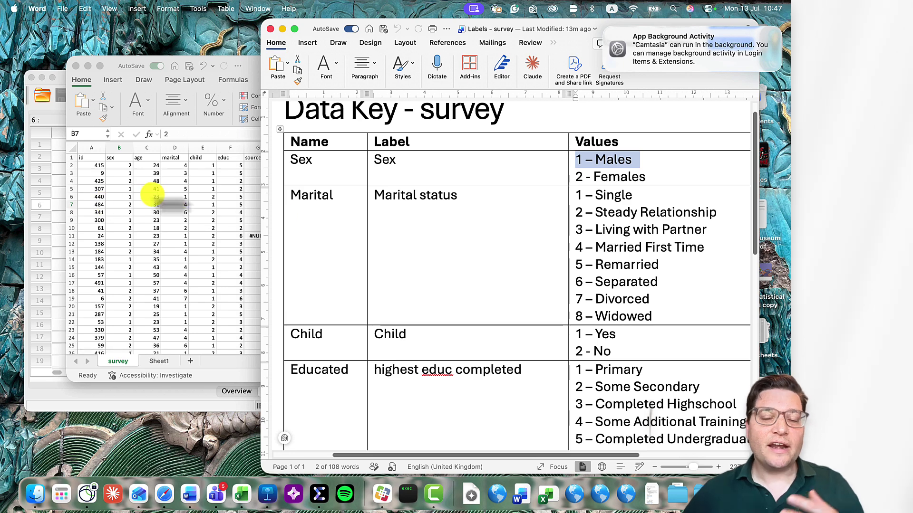
Copy the entire survey worksheet from Excel and paste it into the first cell of the empty SPSS dataset
{"action": "left_click", "coordinate": [209, 233]}
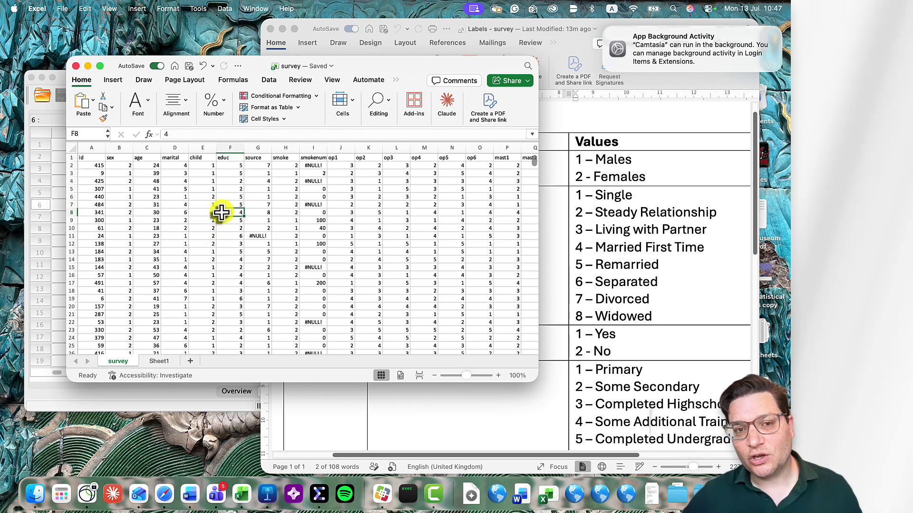
{"action": "left_click", "coordinate": [72, 148]}
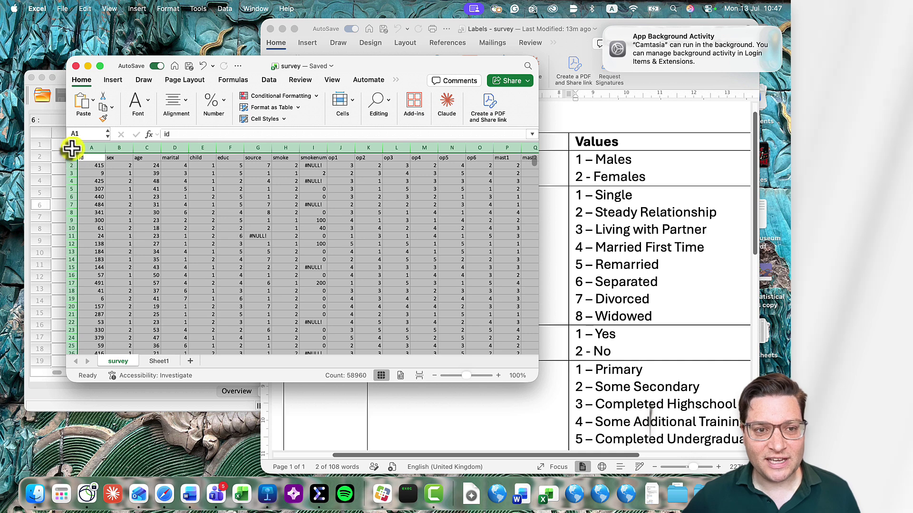
{"action": "key", "text": "super+c"}
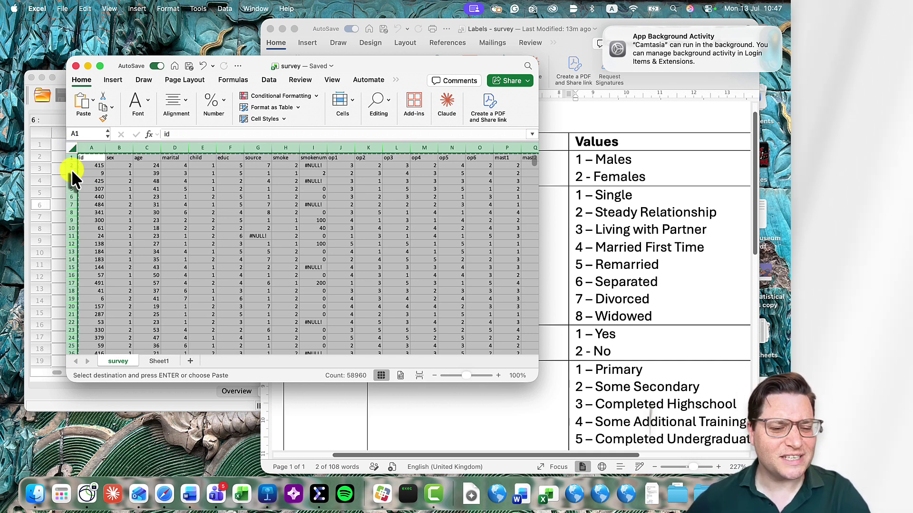
{"action": "left_click", "coordinate": [50, 177]}
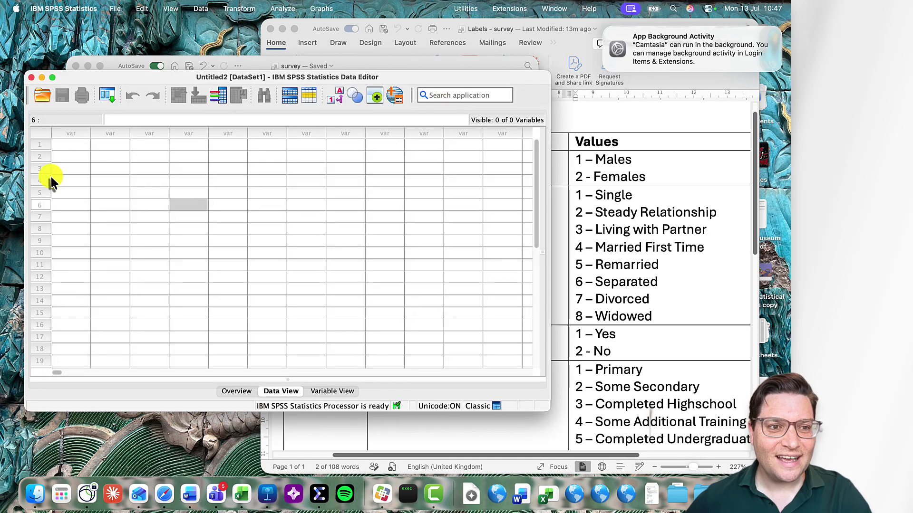
{"action": "left_click", "coordinate": [70, 156]}
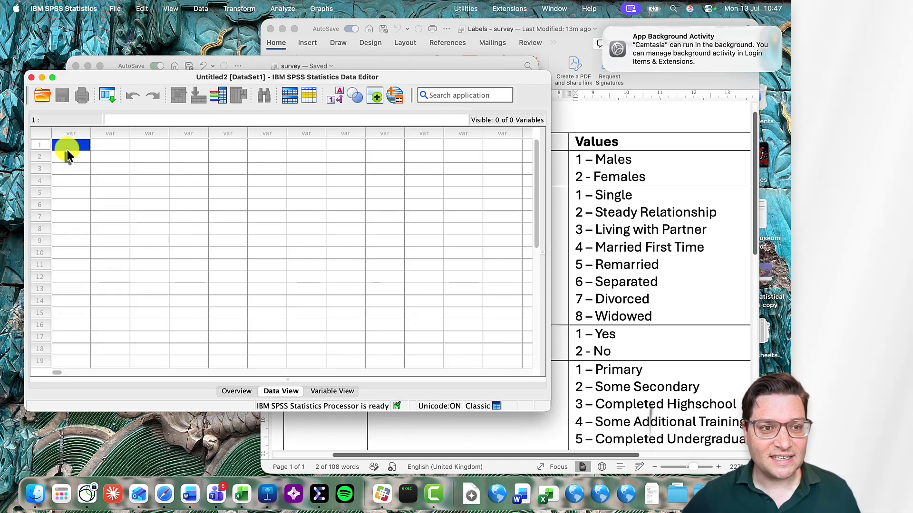
{"action": "left_click_drag", "start_coordinate": [133, 76], "coordinate": [236, 100]}
{"action": "key", "text": "super+v"}
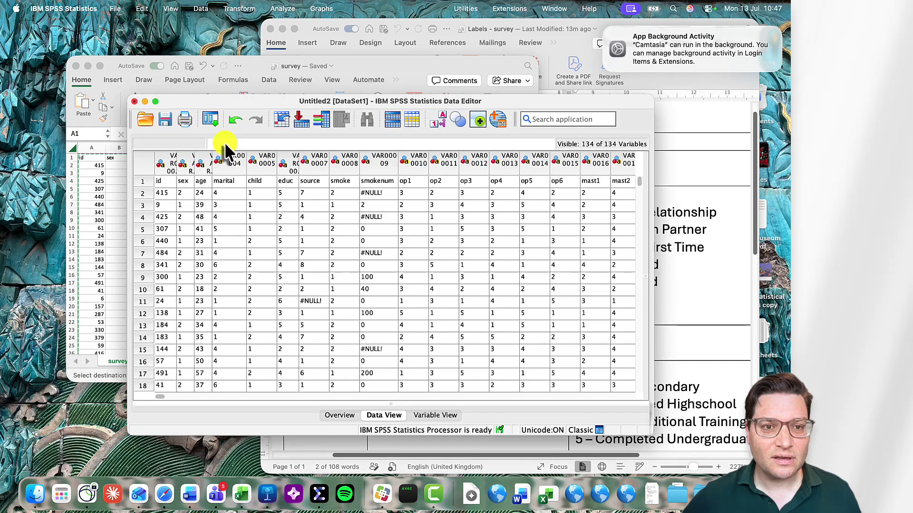
Examine the pasted header row and the variable names in Variable View with the Data Editor enlarged
{"action": "left_click", "coordinate": [245, 219]}
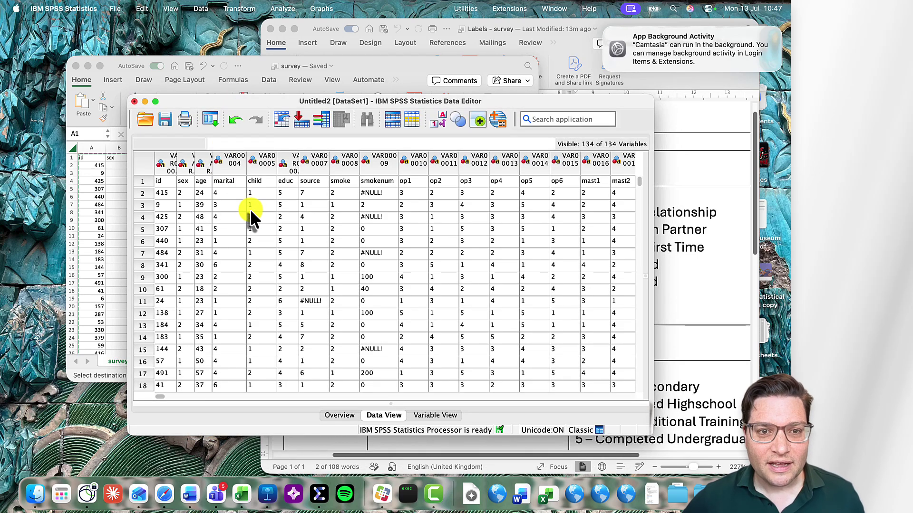
{"action": "left_click", "coordinate": [146, 181]}
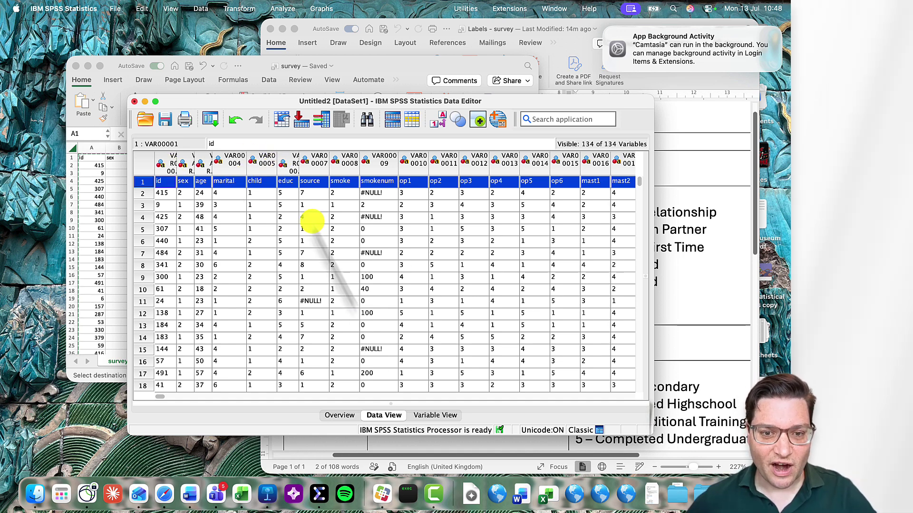
{"action": "left_click", "coordinate": [351, 415]}
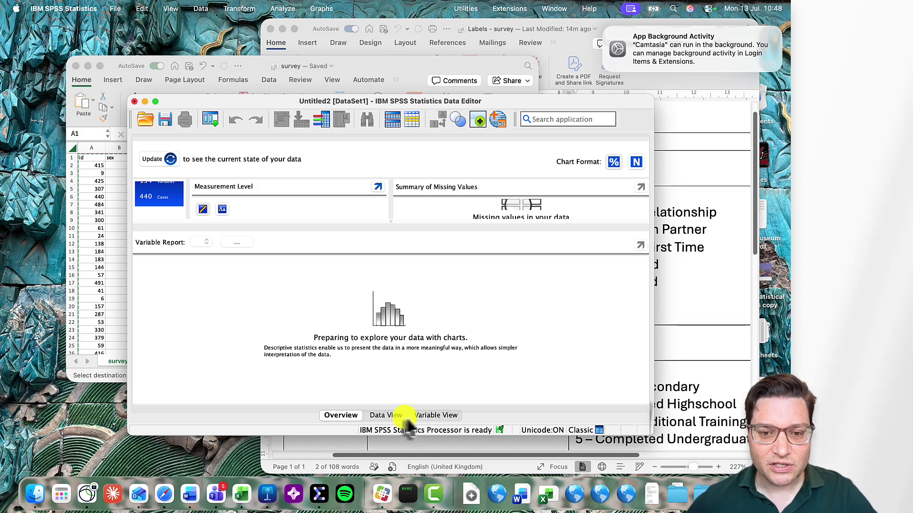
{"action": "left_click", "coordinate": [428, 415]}
{"action": "left_click", "coordinate": [155, 102]}
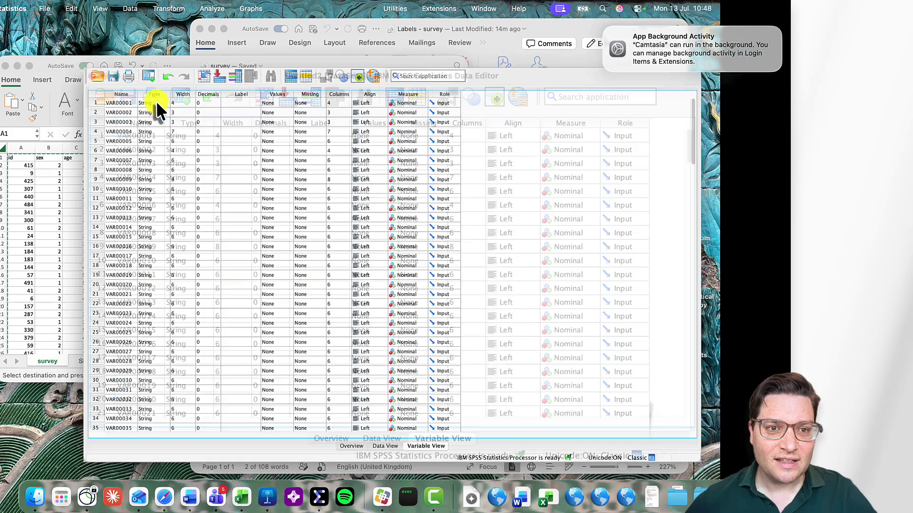
{"action": "left_click", "coordinate": [55, 51]}
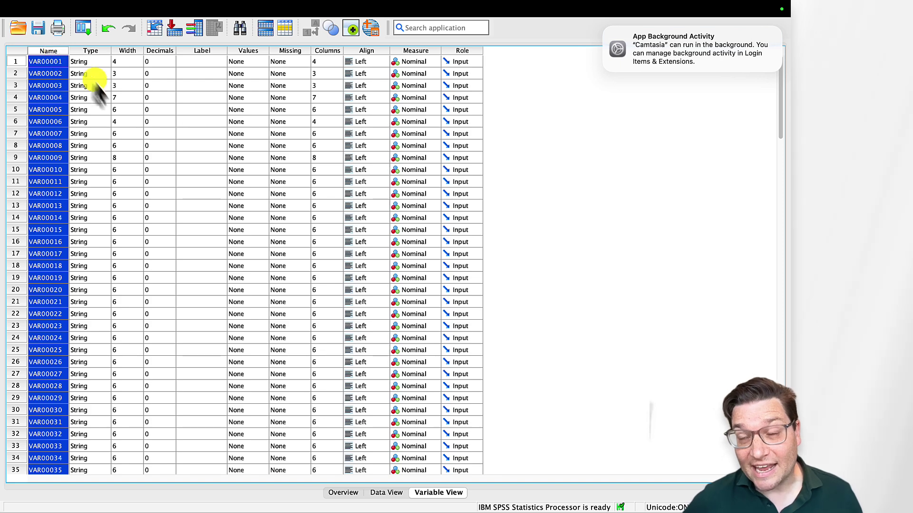
Remove the first case, which holds the column headings, from the dataset in Data View
{"action": "left_click", "coordinate": [397, 493]}
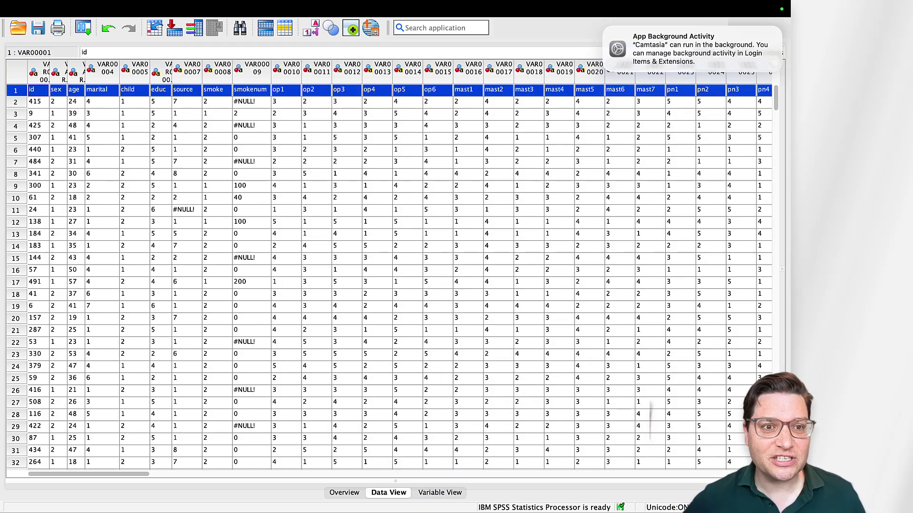
{"action": "right_click", "coordinate": [10, 92]}
{"action": "left_click", "coordinate": [29, 125]}
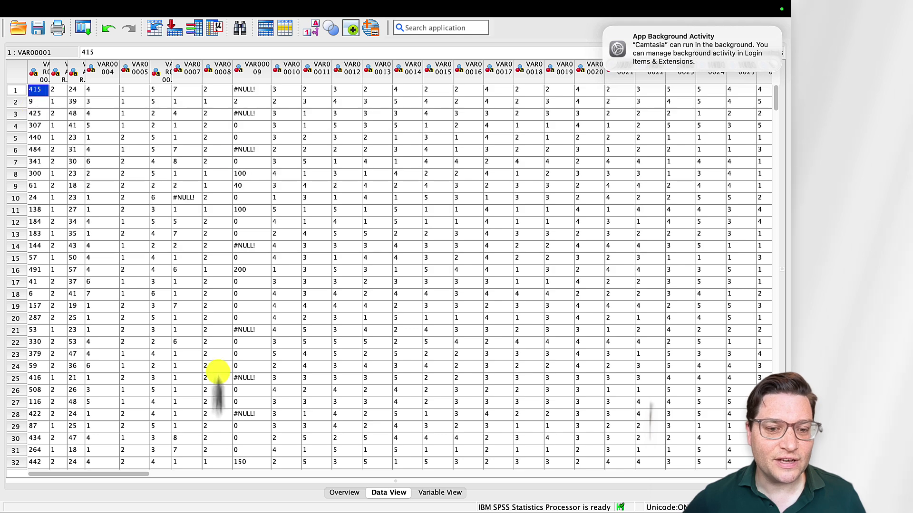
Rename the first variable as ID in Variable View
{"action": "left_click", "coordinate": [437, 493]}
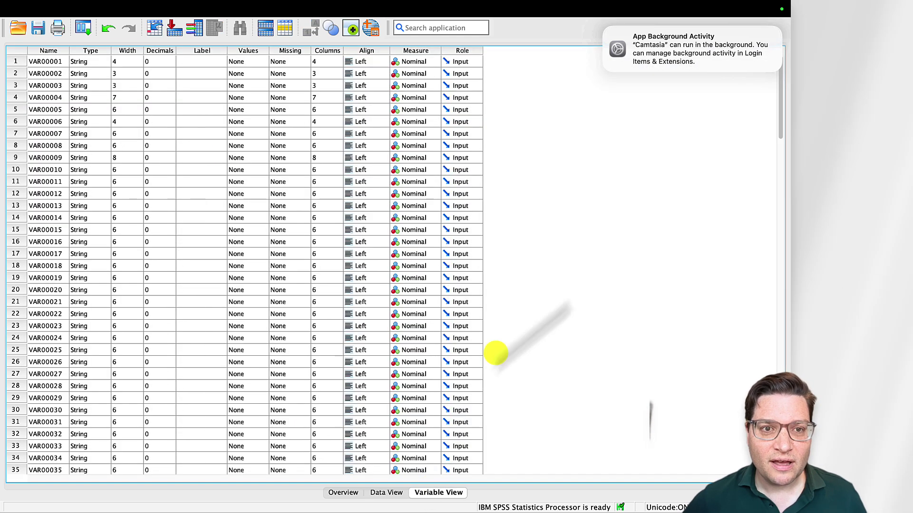
{"action": "left_click", "coordinate": [55, 62]}
{"action": "double_click", "coordinate": [59, 61]}
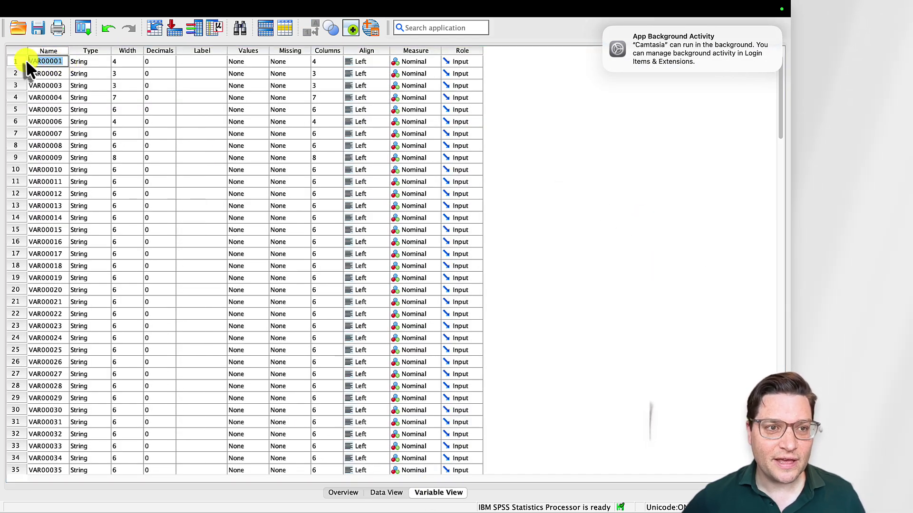
{"action": "type", "text": "ID"}
{"action": "key", "text": "Return"}
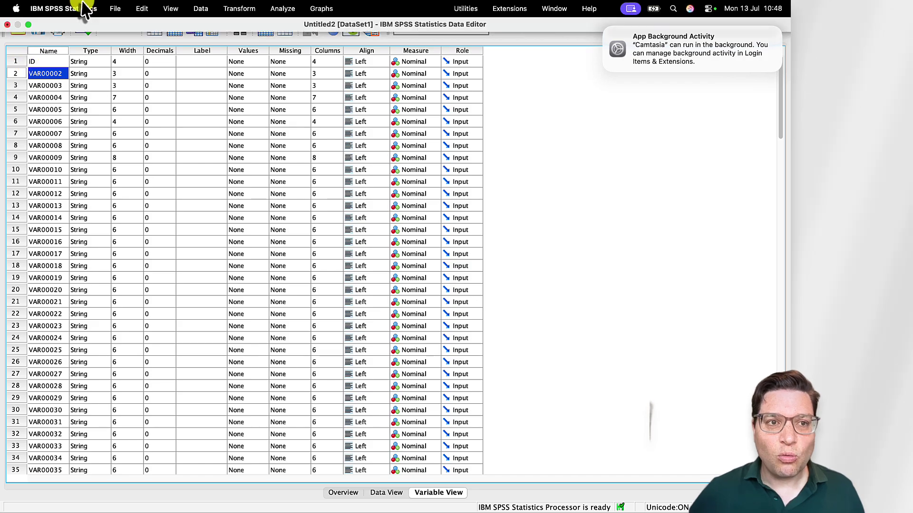
Shrink the Data Editor beside the Excel sheet and rename the second variable as Sex
{"action": "left_click", "coordinate": [29, 24]}
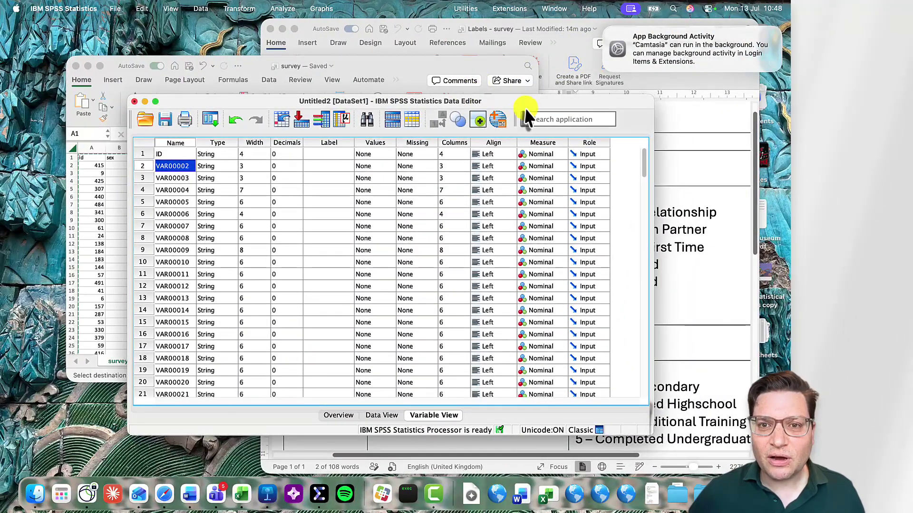
{"action": "left_click_drag", "start_coordinate": [523, 102], "coordinate": [585, 138]}
{"action": "left_click", "coordinate": [240, 201]}
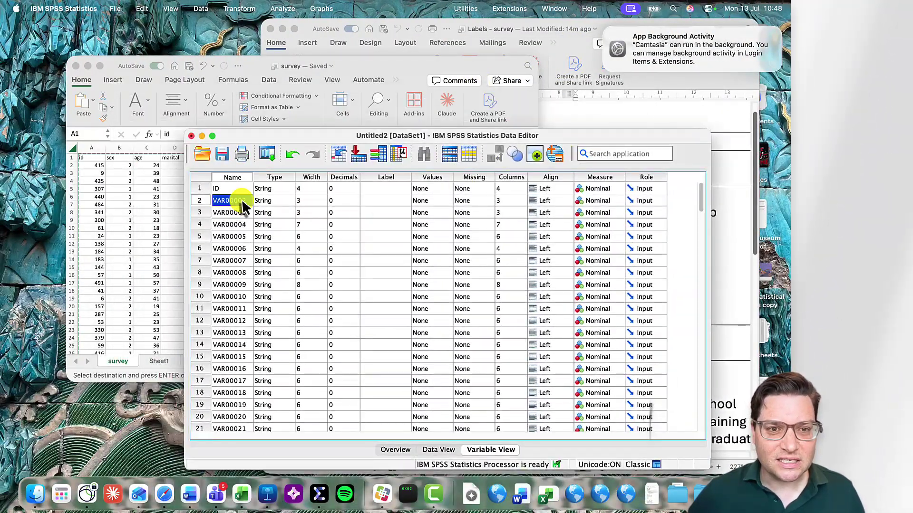
{"action": "type", "text": "Se"}
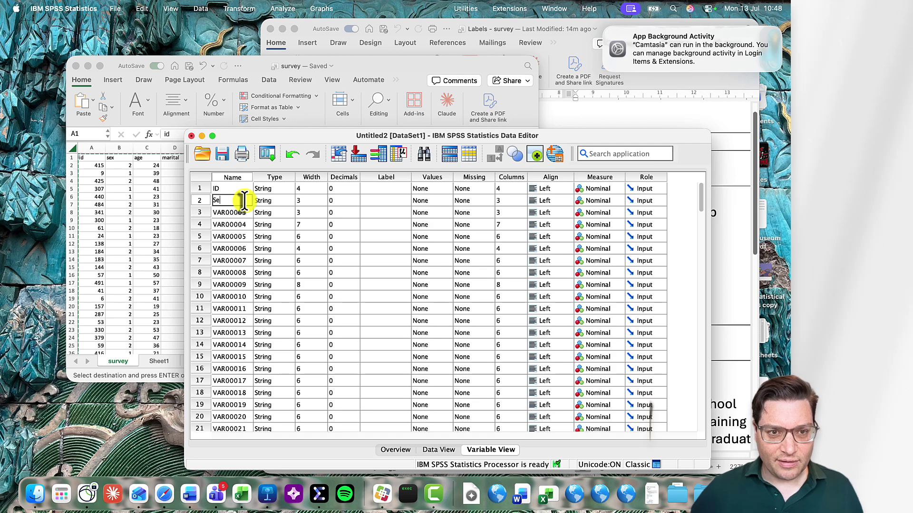
{"action": "type", "text": "x"}
{"action": "left_click", "coordinate": [334, 215]}
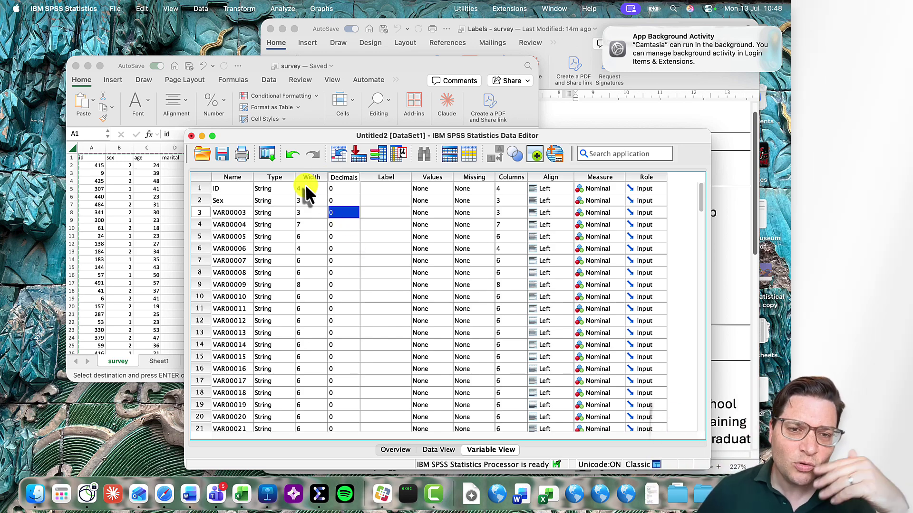
Look over the Values, Measure, Align and Label attributes of the variables without changing them
{"action": "left_click", "coordinate": [422, 224]}
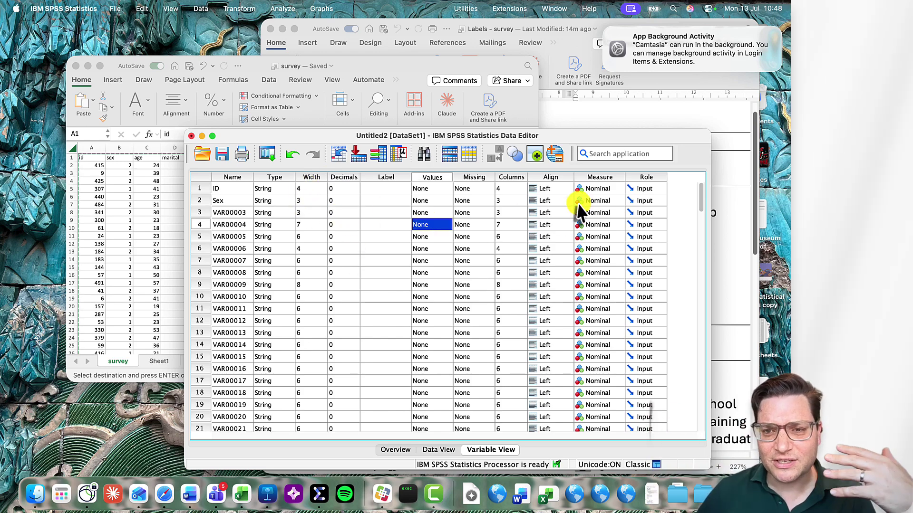
{"action": "left_click", "coordinate": [607, 199]}
{"action": "left_click", "coordinate": [610, 204]}
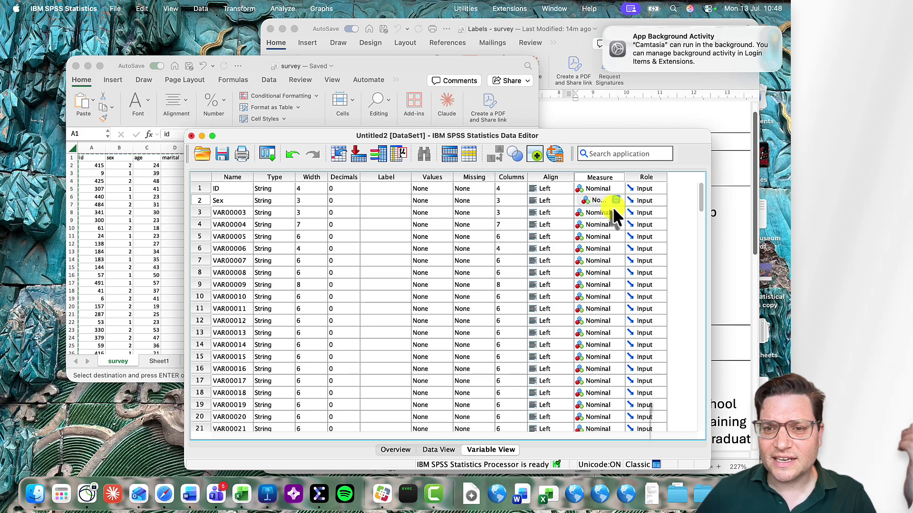
{"action": "left_click", "coordinate": [597, 200]}
{"action": "left_click", "coordinate": [556, 225]}
{"action": "left_click", "coordinate": [565, 224]}
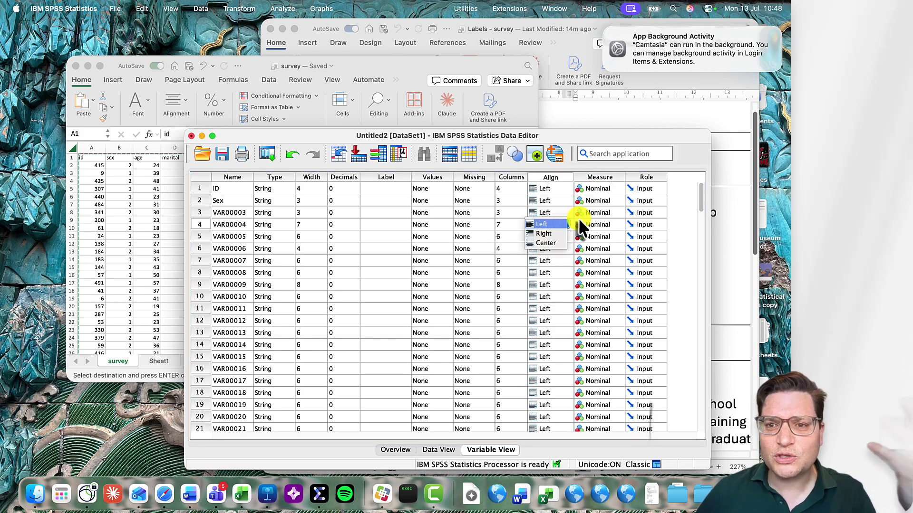
{"action": "left_click", "coordinate": [368, 213]}
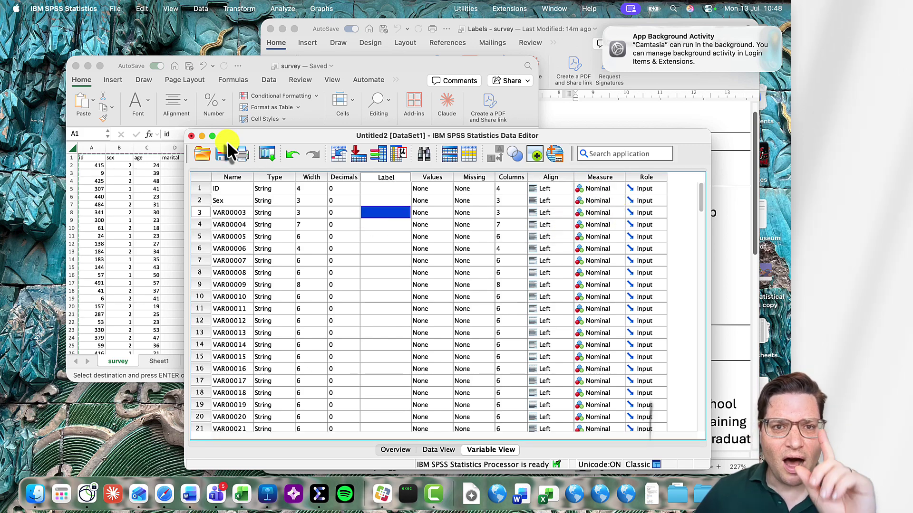
Close the untitled dataset without saving its changes and launch SPSS Statistics again
{"action": "left_click", "coordinate": [191, 136]}
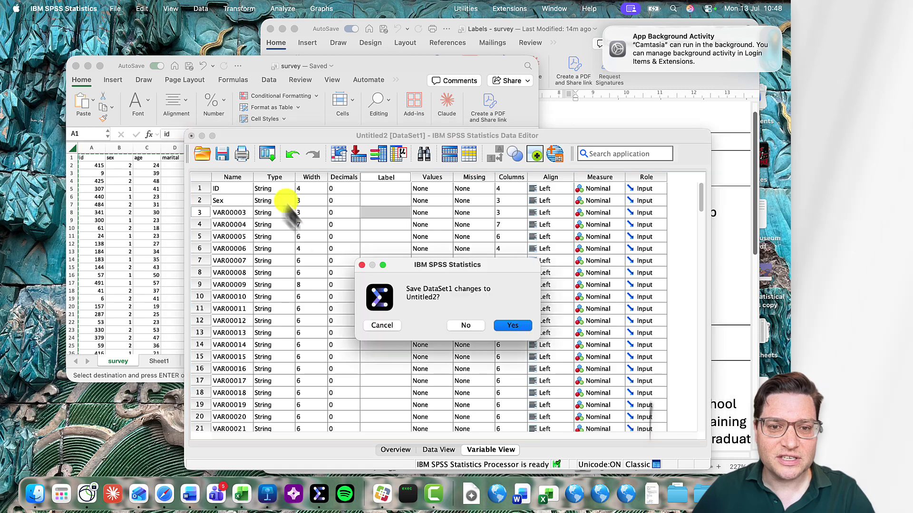
{"action": "left_click", "coordinate": [462, 325]}
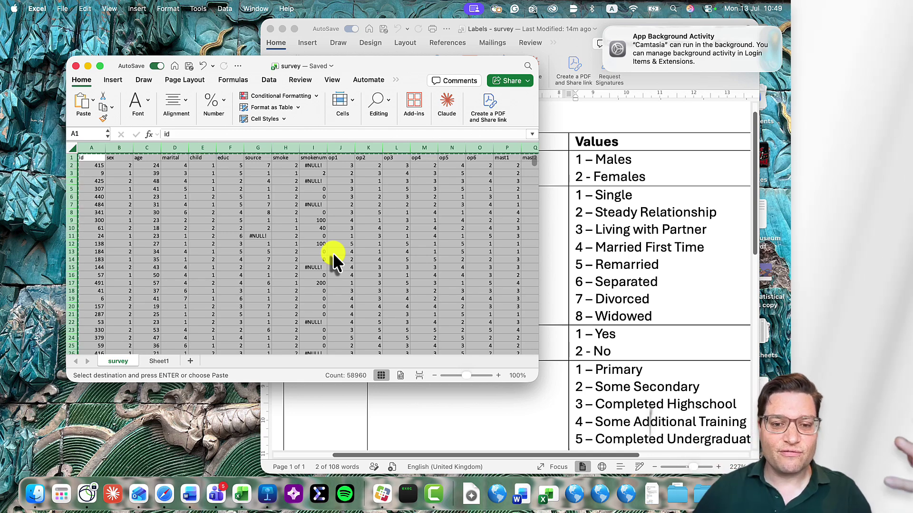
{"action": "left_click", "coordinate": [369, 245]}
{"action": "left_click", "coordinate": [318, 491]}
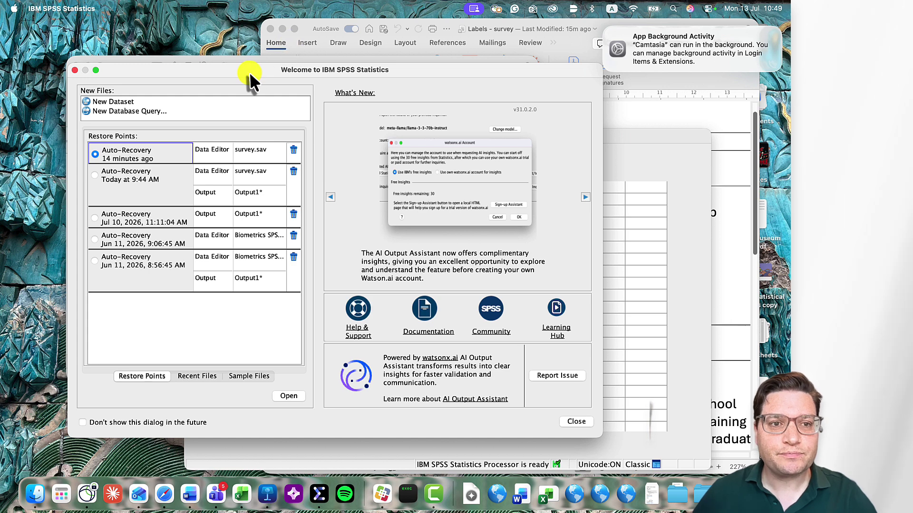
Create a new empty dataset from the welcome dialog and place its Data Editor window over the Excel sheet
{"action": "left_click_drag", "start_coordinate": [250, 72], "coordinate": [249, 76]}
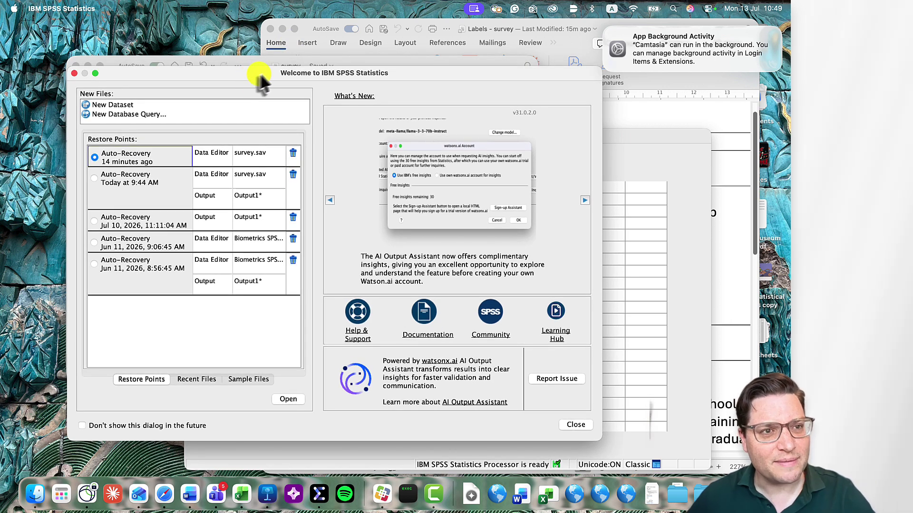
{"action": "left_click", "coordinate": [115, 104]}
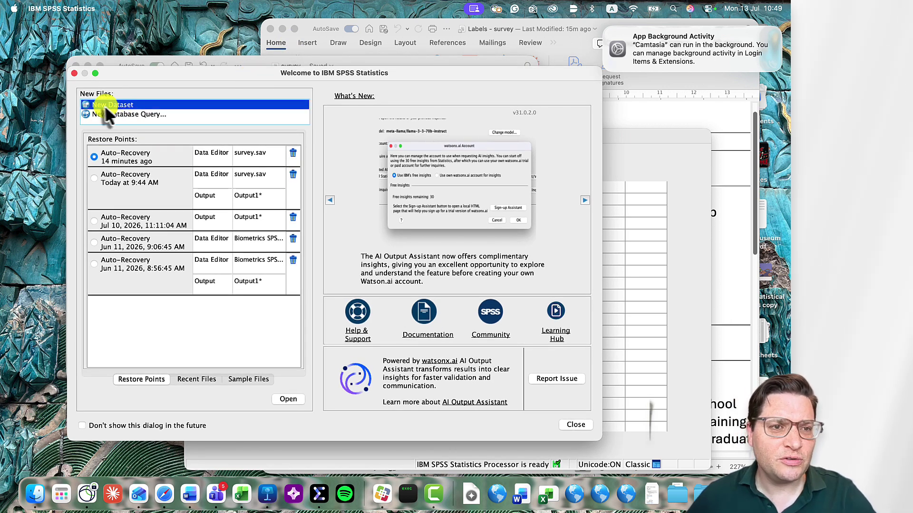
{"action": "double_click", "coordinate": [138, 106]}
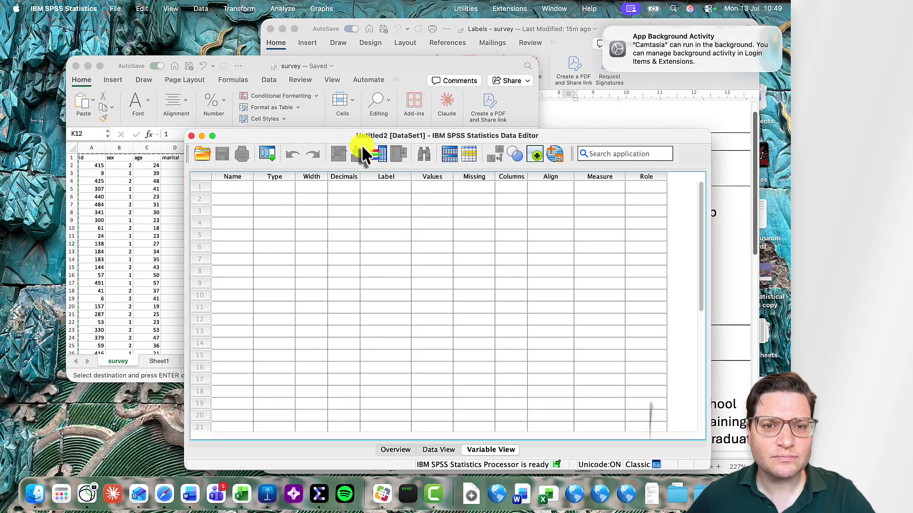
{"action": "left_click_drag", "start_coordinate": [363, 135], "coordinate": [271, 106]}
Start an Excel data import and open survey.xlsx from the Data folder
{"action": "left_click", "coordinate": [116, 8]}
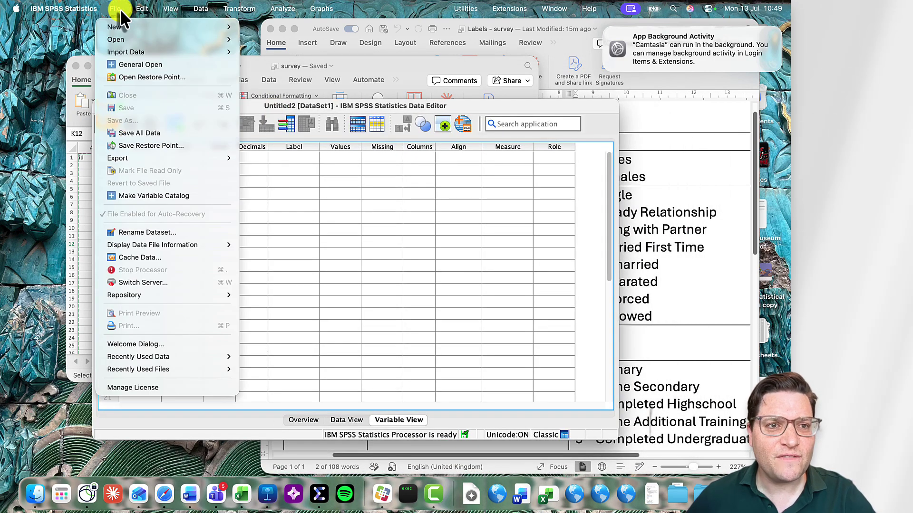
{"action": "mouse_move", "coordinate": [120, 49]}
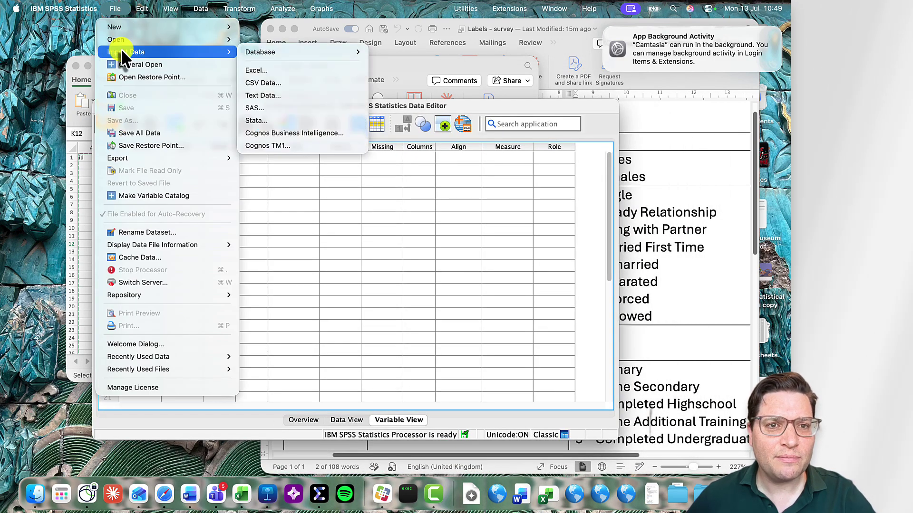
{"action": "left_click", "coordinate": [277, 72]}
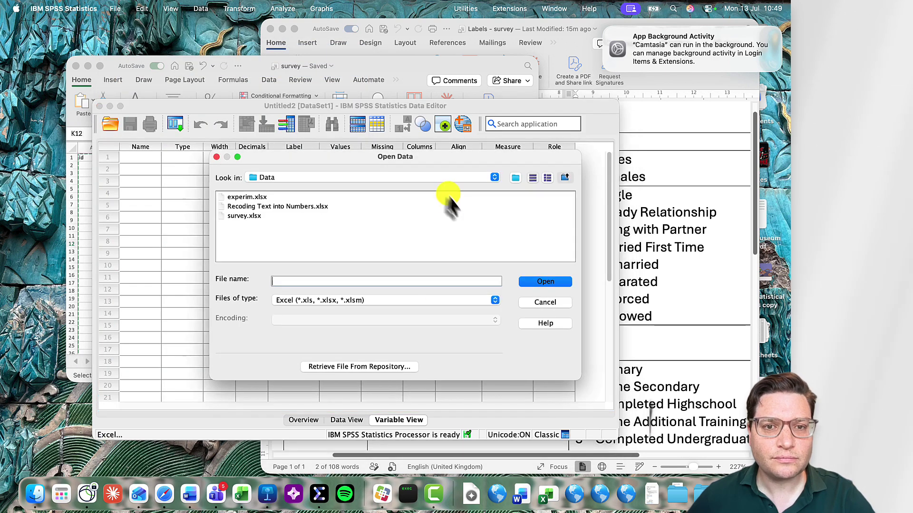
{"action": "left_click", "coordinate": [244, 217]}
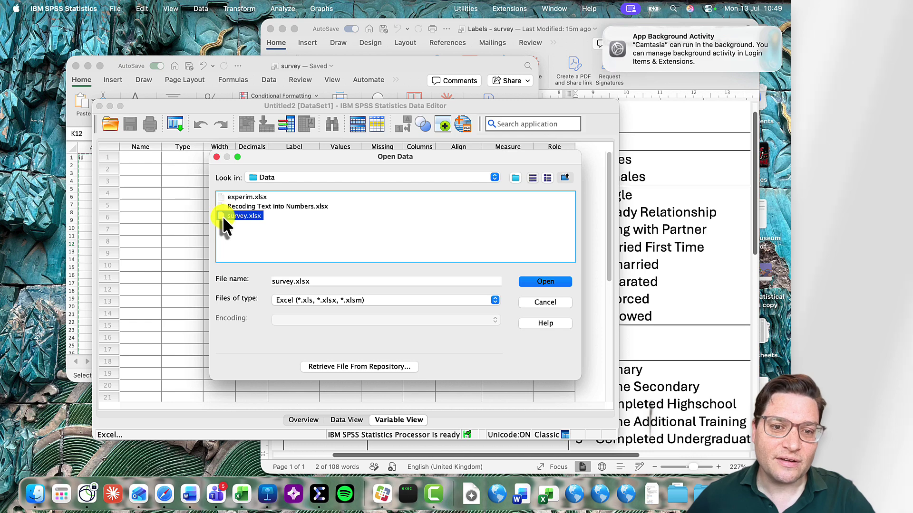
{"action": "left_click", "coordinate": [534, 283]}
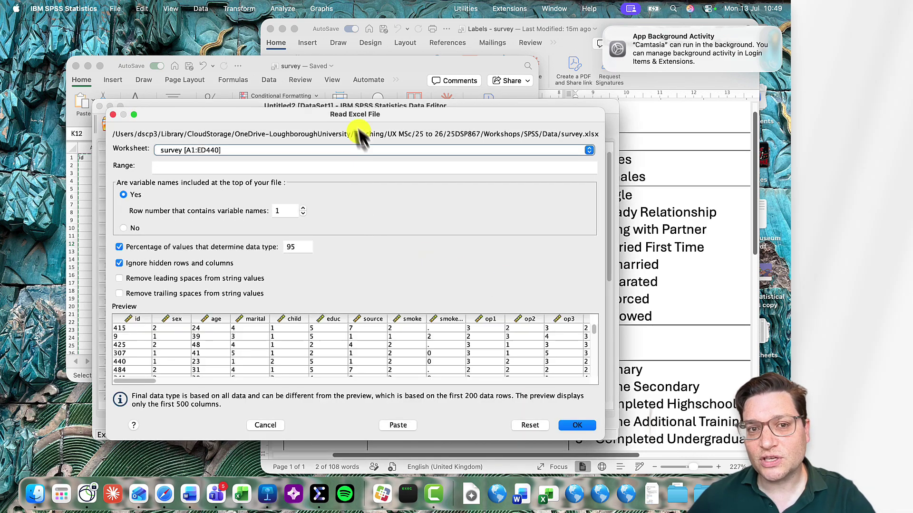
Switch to the Excel survey sheet, check its first row for variable names, and return to the SPSS import dialog
{"action": "left_click_drag", "start_coordinate": [354, 118], "coordinate": [365, 115]}
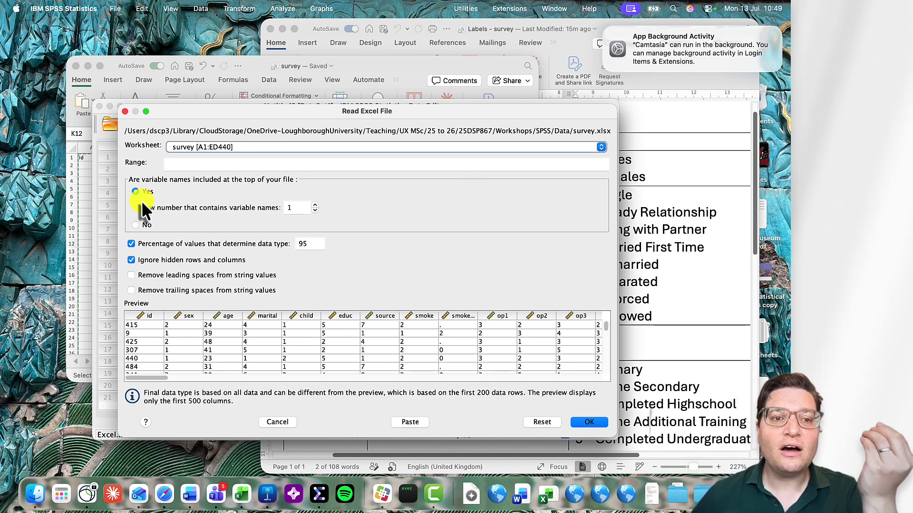
{"action": "left_click_drag", "start_coordinate": [172, 114], "coordinate": [295, 128]}
{"action": "left_click", "coordinate": [297, 72]}
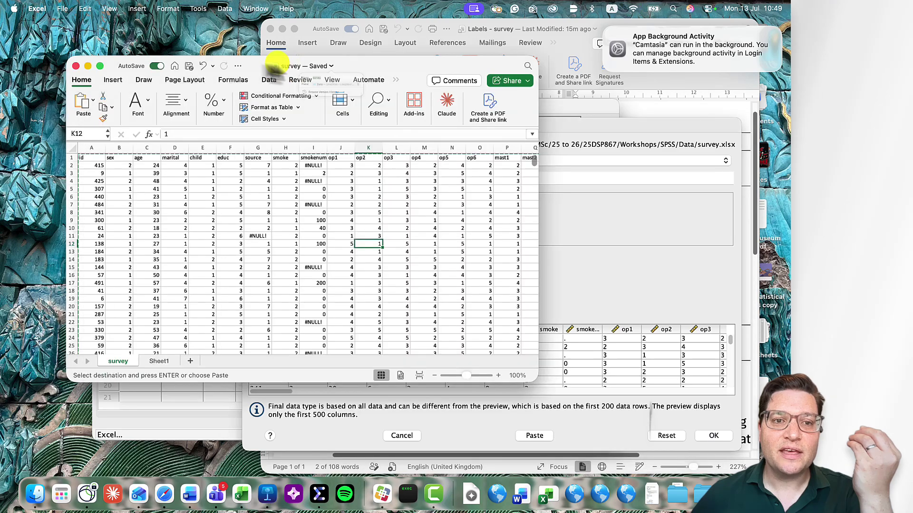
{"action": "left_click", "coordinate": [300, 66]}
{"action": "left_click", "coordinate": [72, 157]}
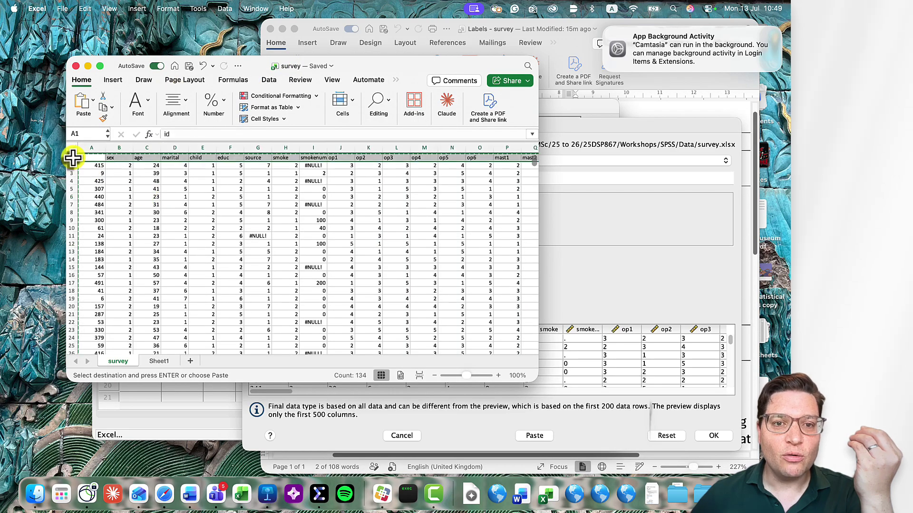
{"action": "left_click", "coordinate": [678, 309]}
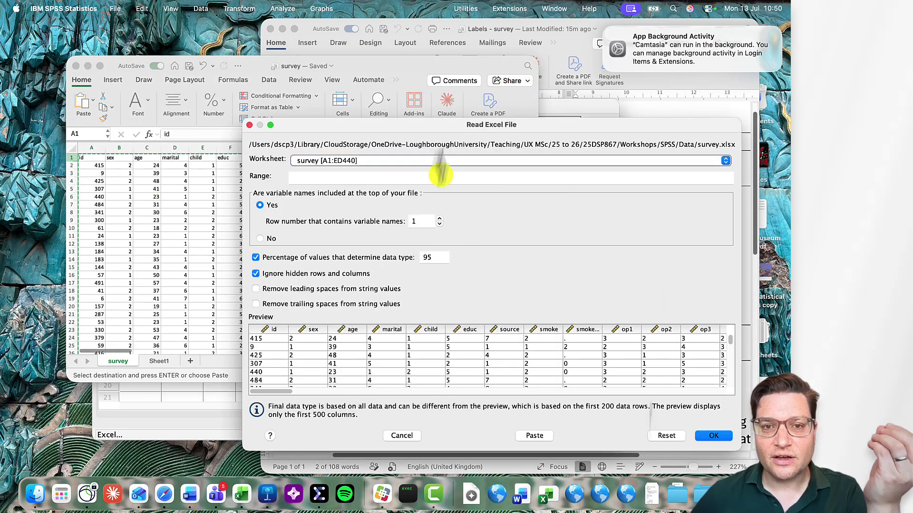
Import the survey worksheet with variable names read from row 1 and leading and trailing spaces removed from string values
{"action": "left_click_drag", "start_coordinate": [383, 126], "coordinate": [285, 82]}
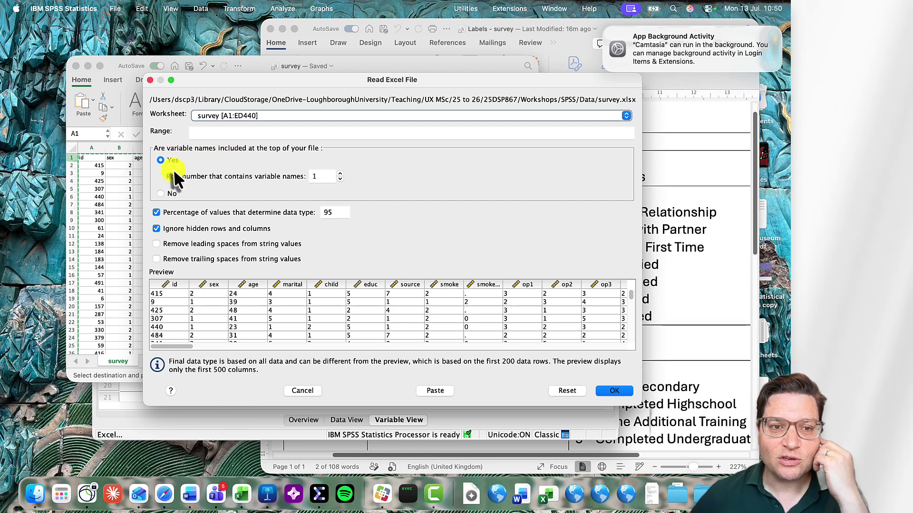
{"action": "left_click", "coordinate": [167, 162]}
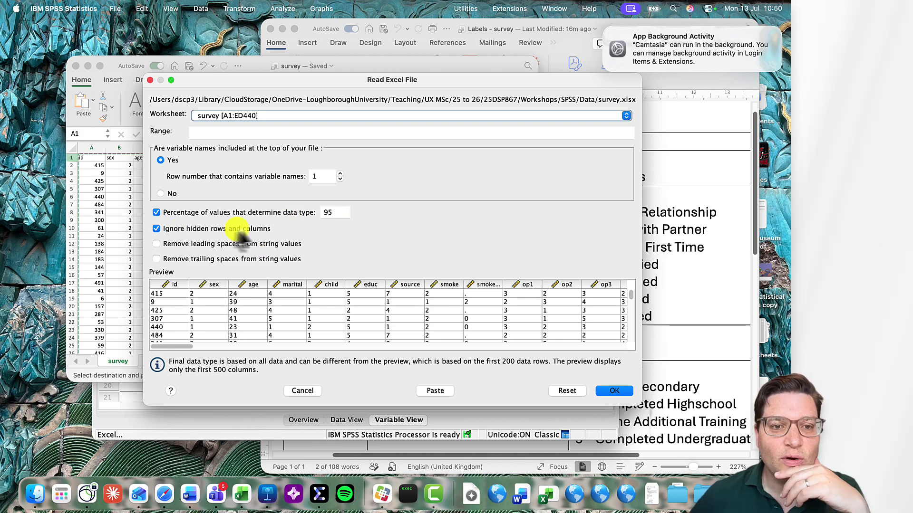
{"action": "left_click", "coordinate": [154, 244]}
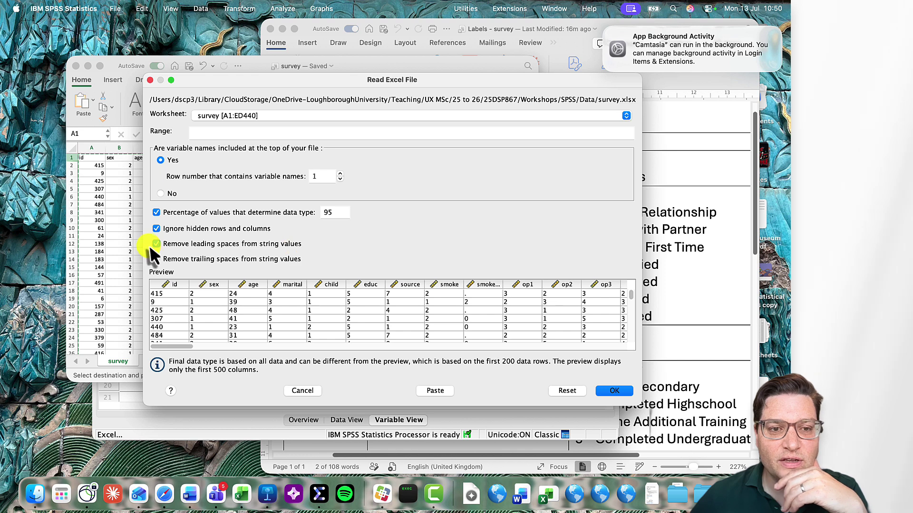
{"action": "left_click", "coordinate": [153, 259]}
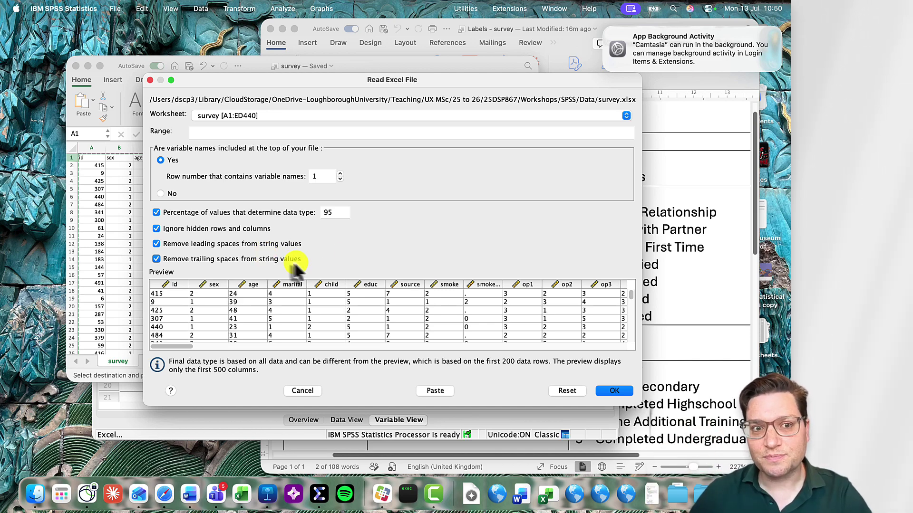
{"action": "left_click", "coordinate": [613, 390]}
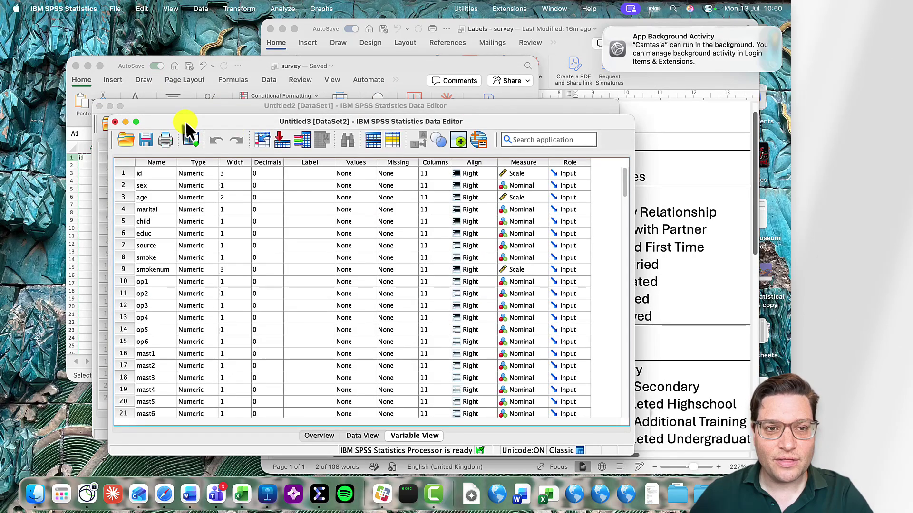
Review the imported dataset's values in Data View and its variable names and attributes in Variable View
{"action": "left_click_drag", "start_coordinate": [184, 125], "coordinate": [214, 61]}
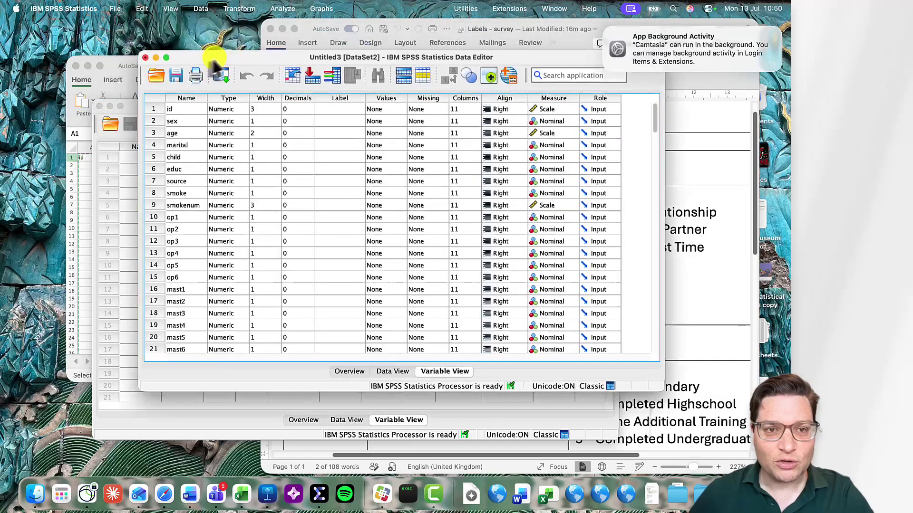
{"action": "left_click", "coordinate": [393, 371]}
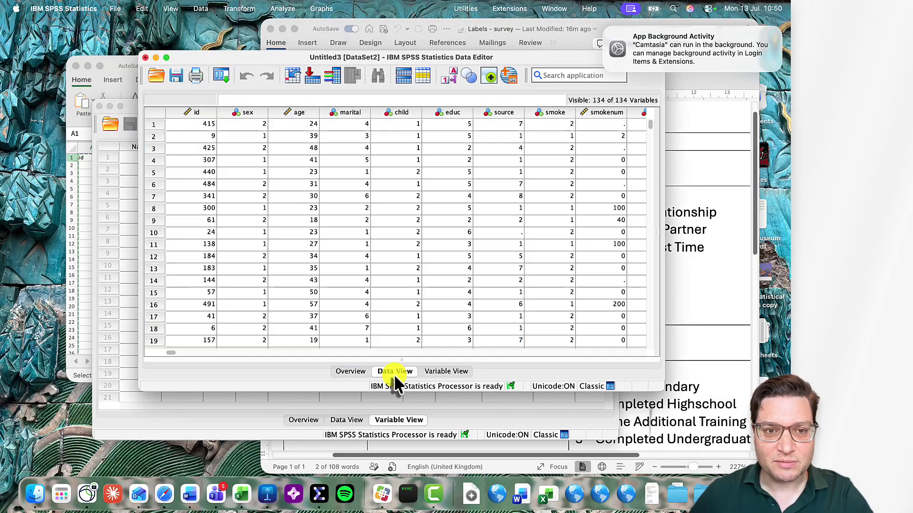
{"action": "left_click", "coordinate": [445, 371]}
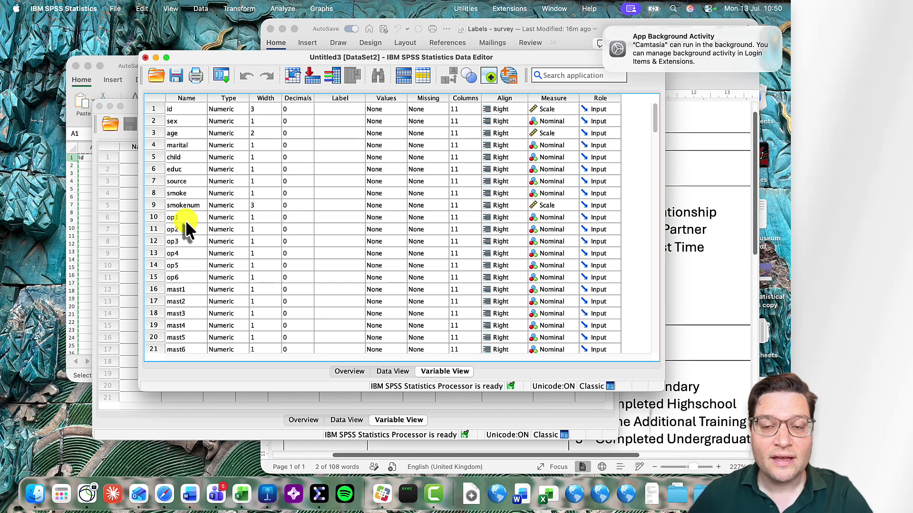
{"action": "left_click_drag", "start_coordinate": [516, 60], "coordinate": [496, 82]}
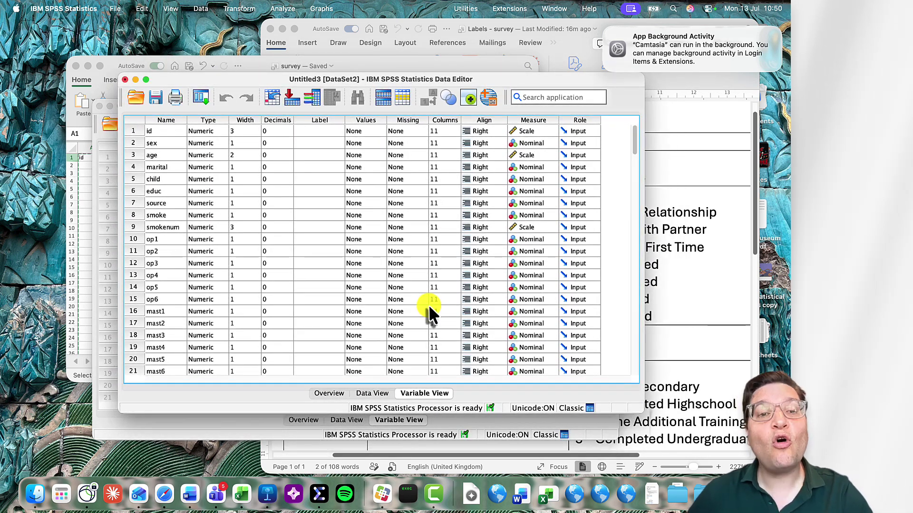
Examine the smokenum column in Data View for cells with missing values
{"action": "left_click", "coordinate": [364, 394]}
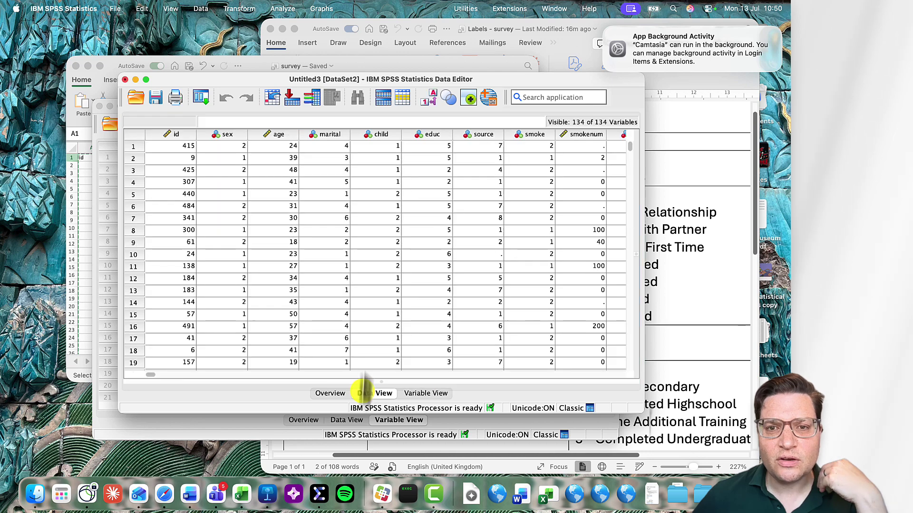
{"action": "left_click", "coordinate": [595, 159]}
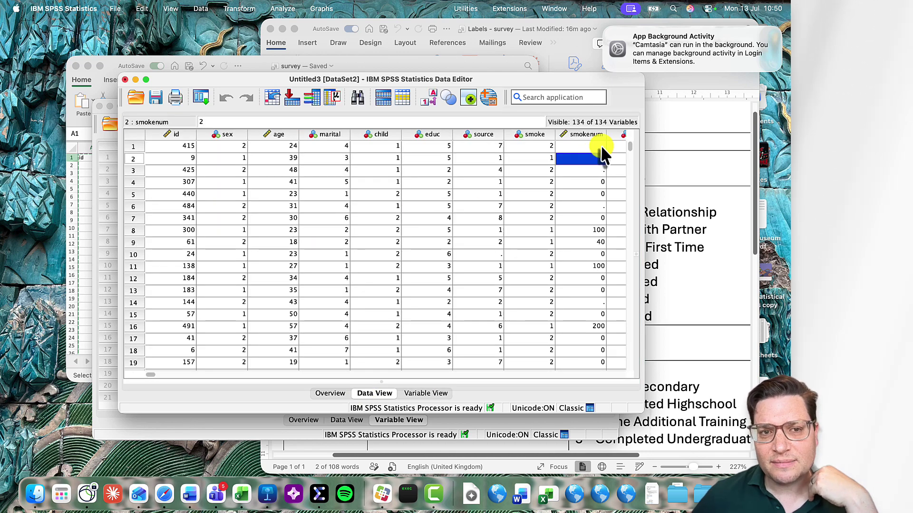
{"action": "key", "text": "Return"}
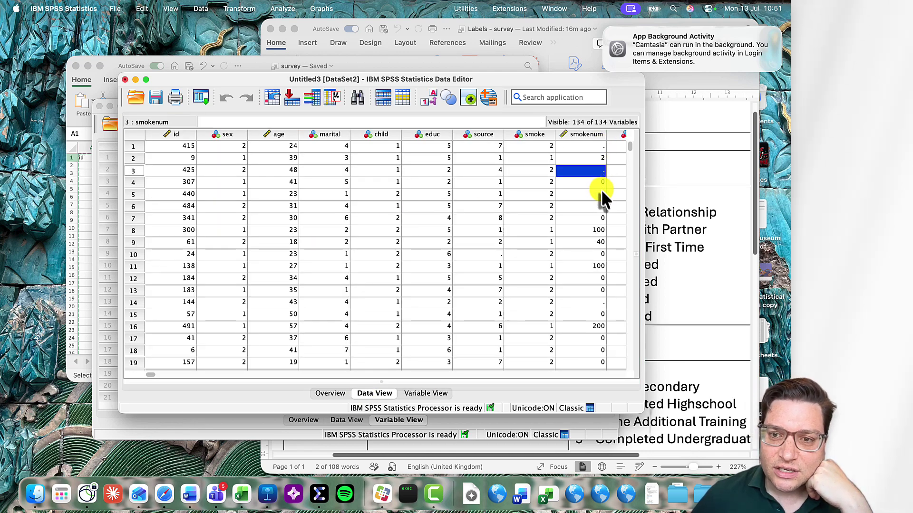
{"action": "left_click", "coordinate": [582, 135]}
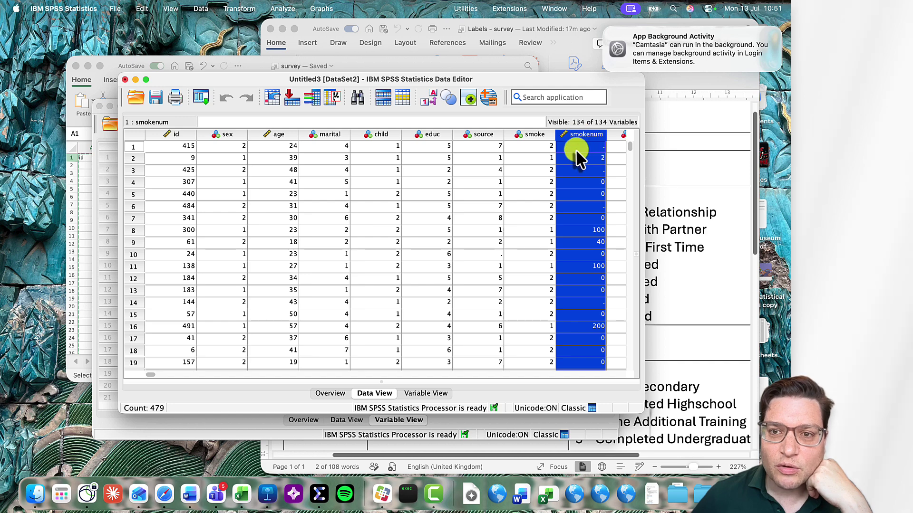
{"action": "left_click", "coordinate": [575, 148]}
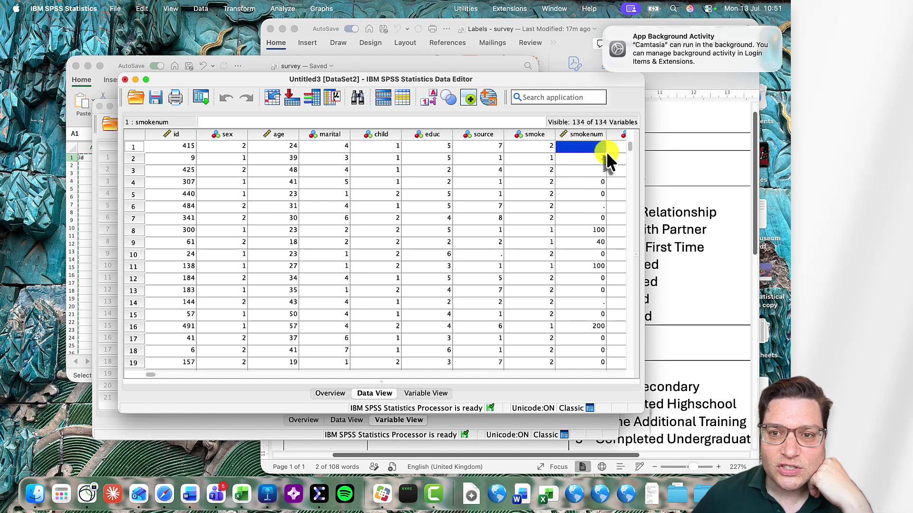
{"action": "left_click", "coordinate": [593, 159]}
{"action": "left_click", "coordinate": [576, 183]}
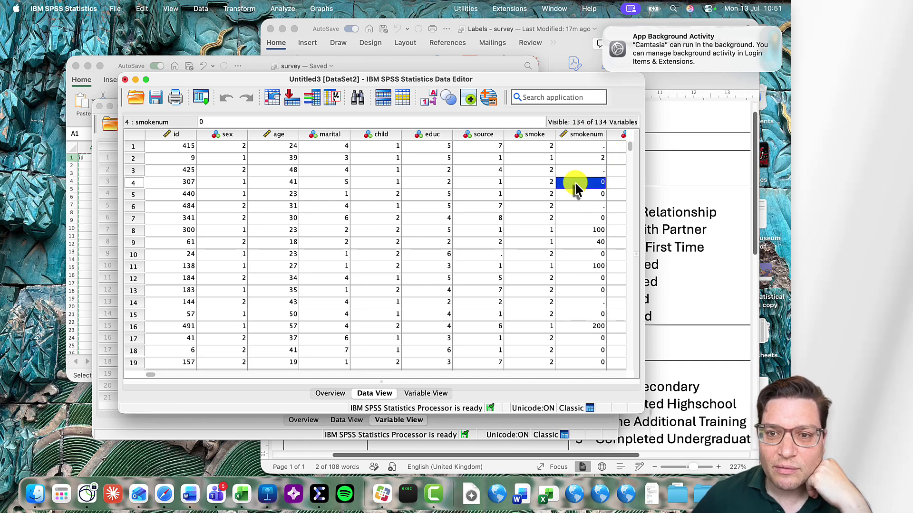
{"action": "left_click", "coordinate": [578, 195]}
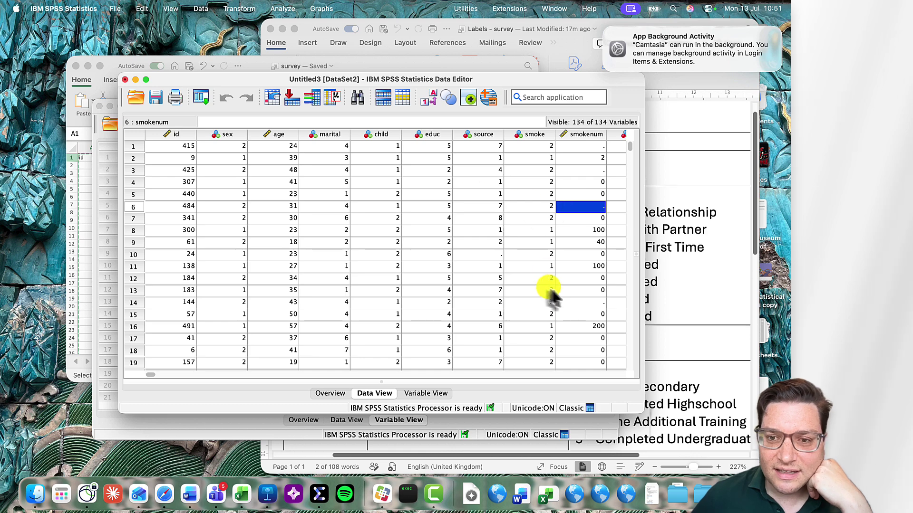
{"action": "left_click", "coordinate": [590, 303]}
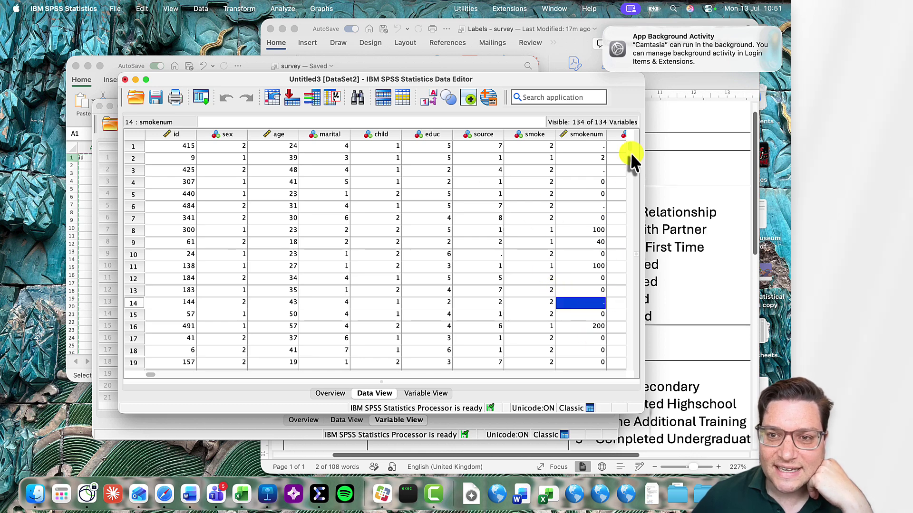
{"action": "mouse_move", "coordinate": [630, 151]}
{"action": "left_mouse_down"}
{"action": "mouse_move", "coordinate": [630, 215]}
{"action": "mouse_move", "coordinate": [633, 125]}
{"action": "mouse_move", "coordinate": [632, 143]}
{"action": "left_mouse_up"}
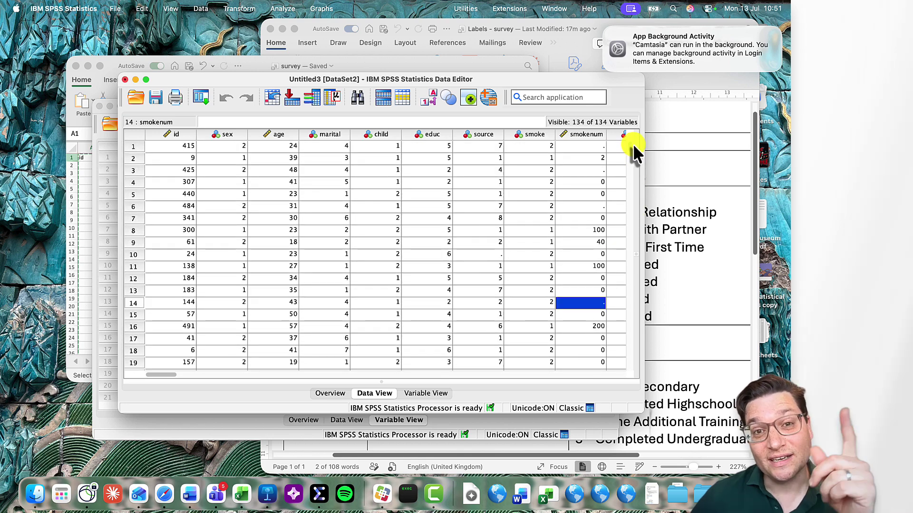